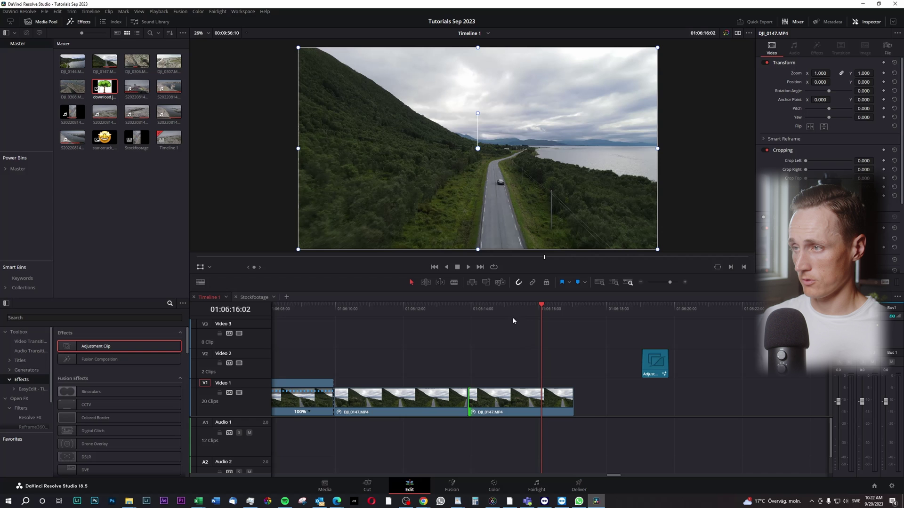
# Play back and review the sped-up DJI_0147.MP4 clips on Video 1 from the first short clip's start.
pyautogui.scroll(-2, 572, 336)
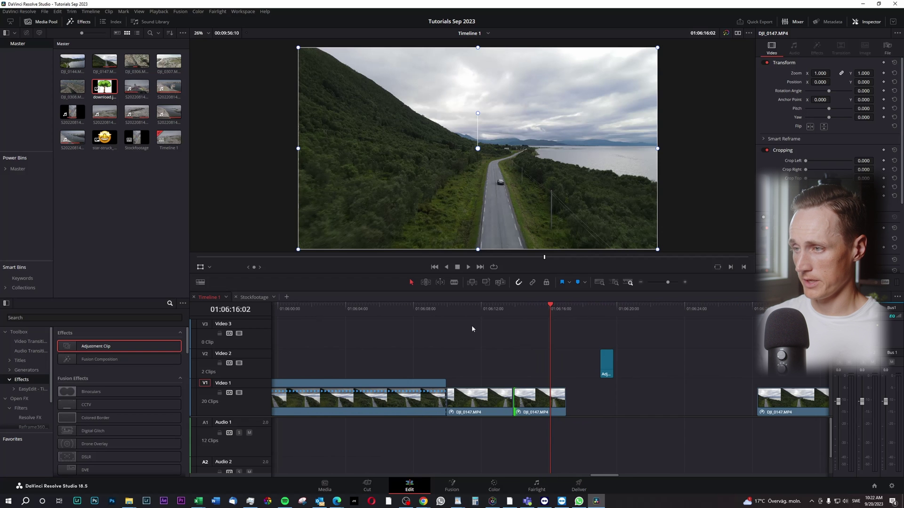
pyautogui.moveTo(489, 310); pyautogui.dragTo(466, 309)
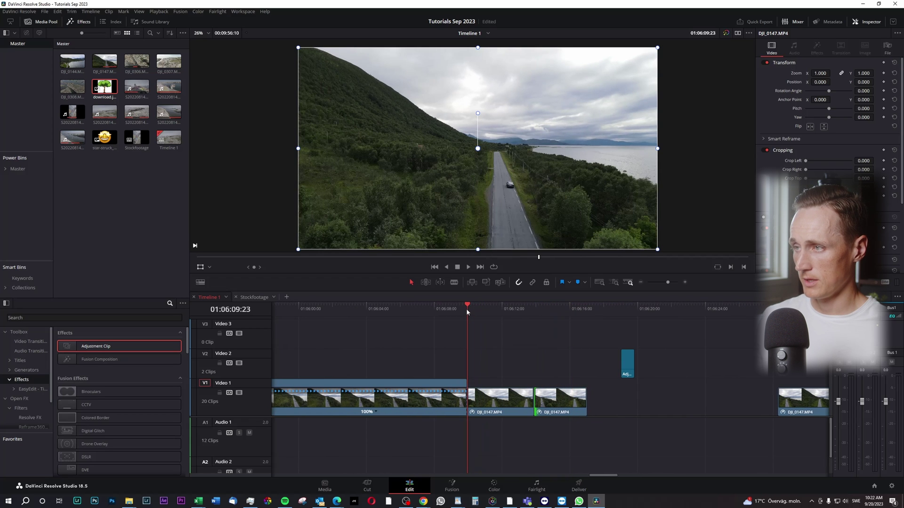
pyautogui.press('space')
pyautogui.press('space')
pyautogui.scroll(4, 482, 163)
pyautogui.scroll(-5, 482, 163)
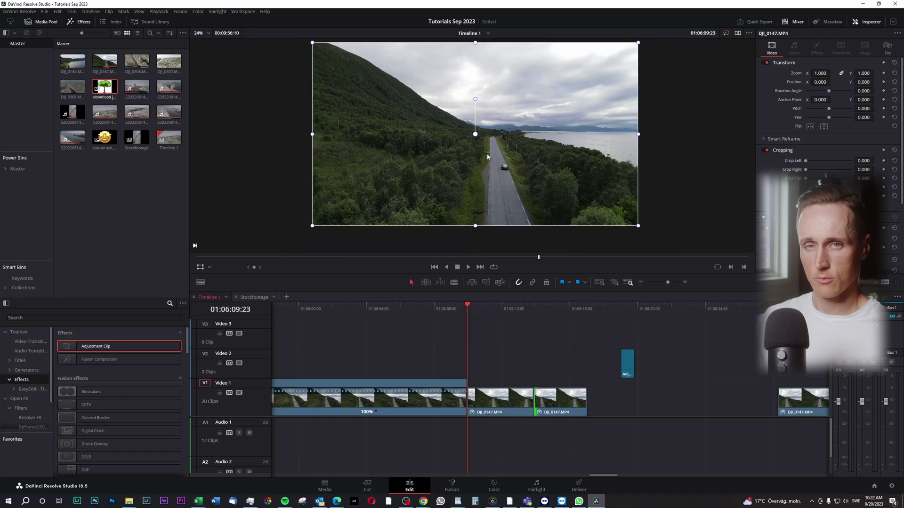
pyautogui.middleClick(487, 137)
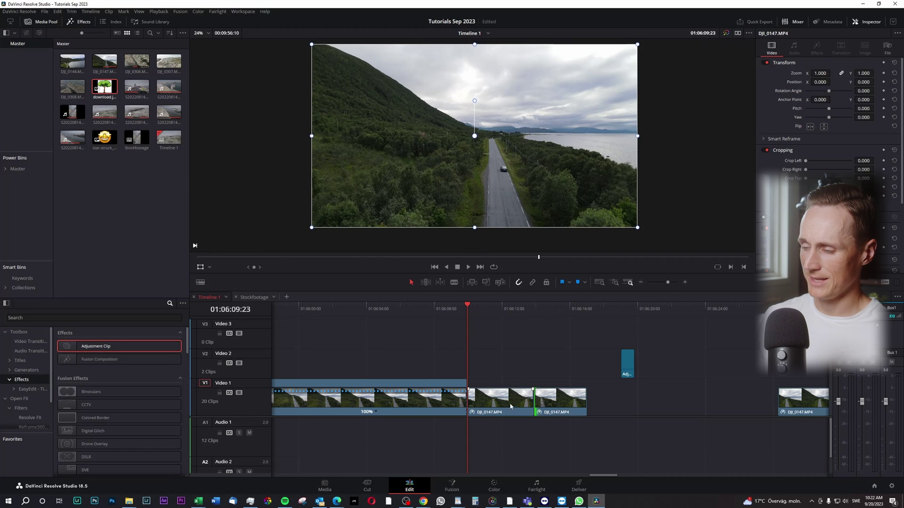
# Open the first of the two short adjoining DJI_0147.MP4 clips on the Color page and raise its Motion Effects Motion Blur to the maximum.
pyautogui.click(540, 319)
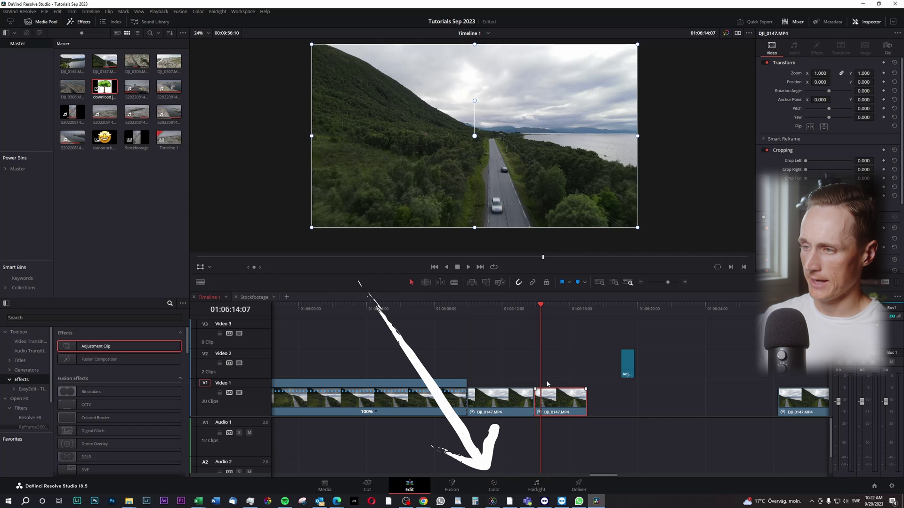
pyautogui.moveTo(524, 314); pyautogui.dragTo(517, 315)
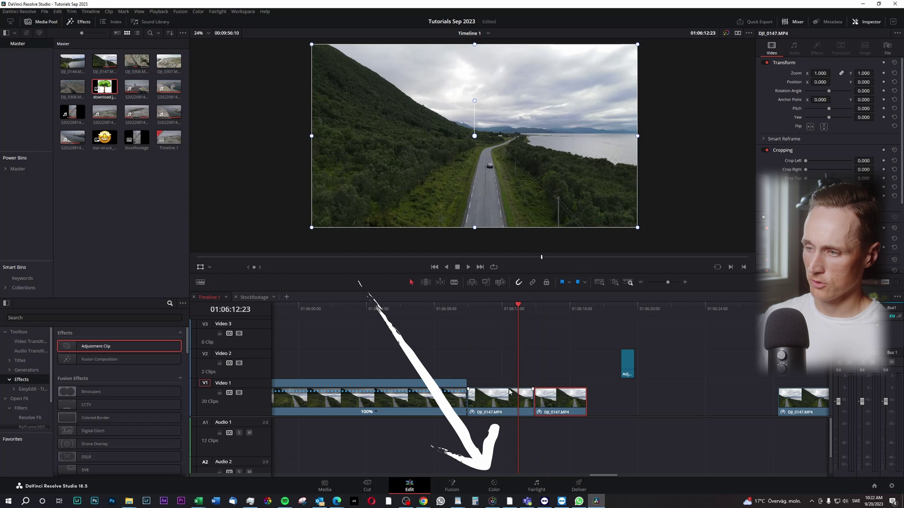
pyautogui.click(500, 492)
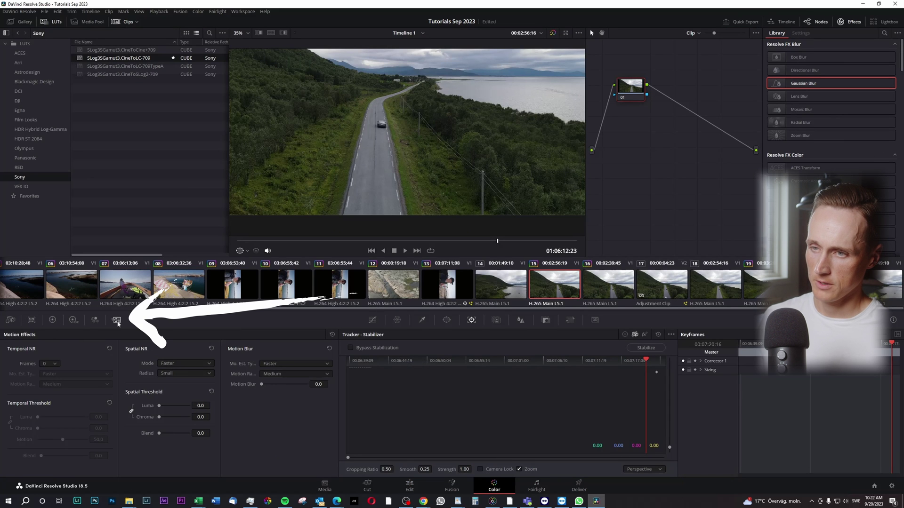
pyautogui.click(7, 319)
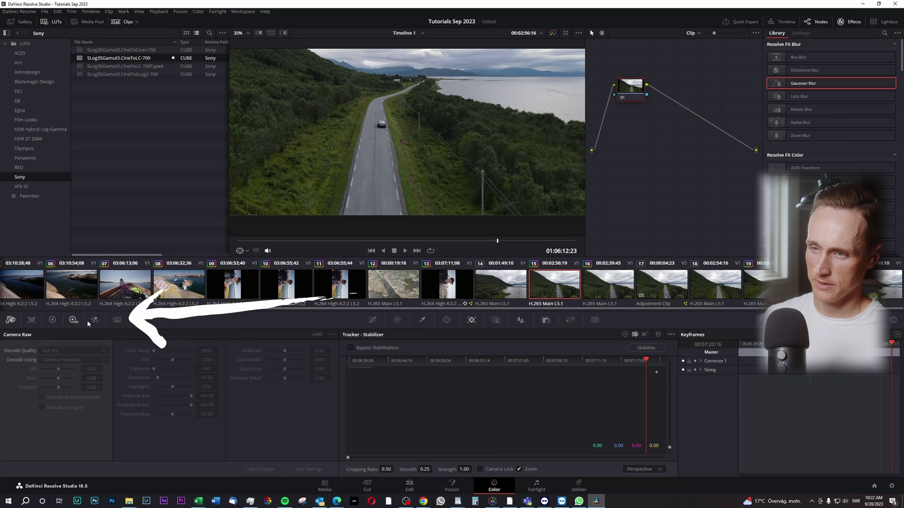
pyautogui.click(116, 321)
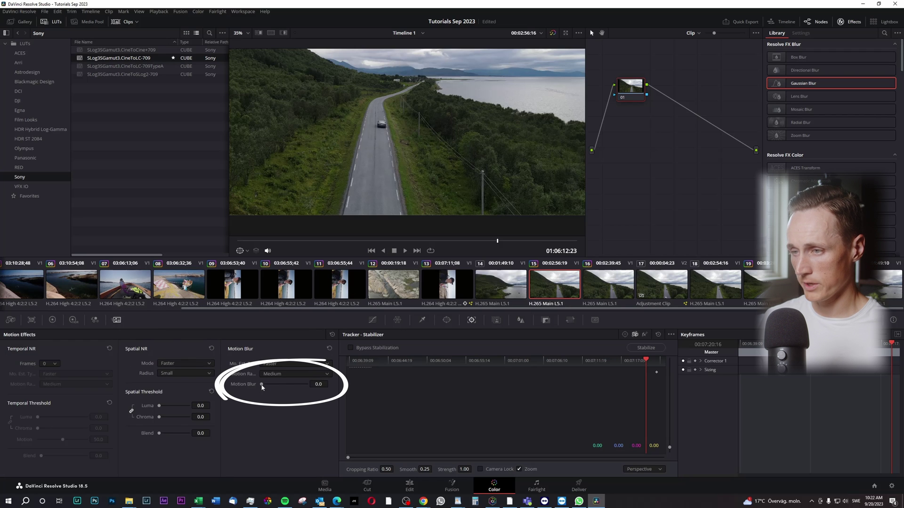
pyautogui.moveTo(262, 385); pyautogui.dragTo(329, 386)
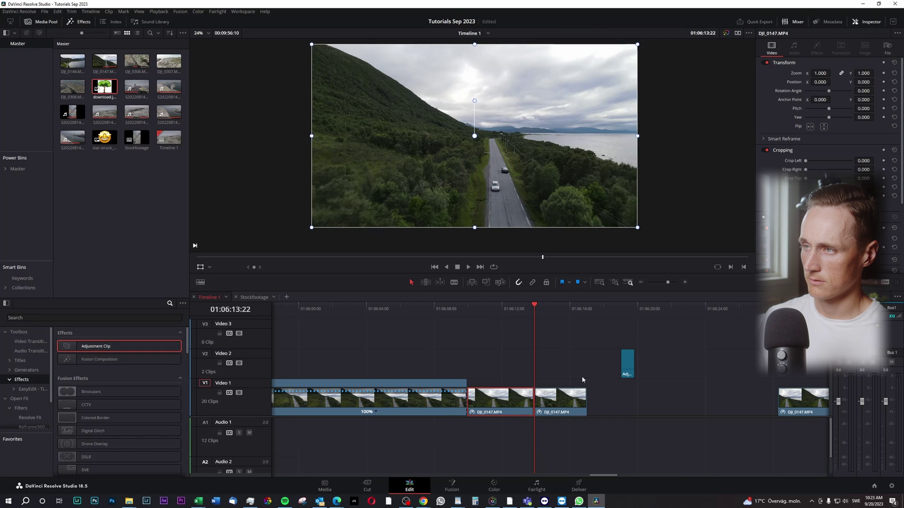
# Play back the two short adjoining DJI_0147.MP4 clips on the Edit page to compare their motion blur.
pyautogui.press('space')
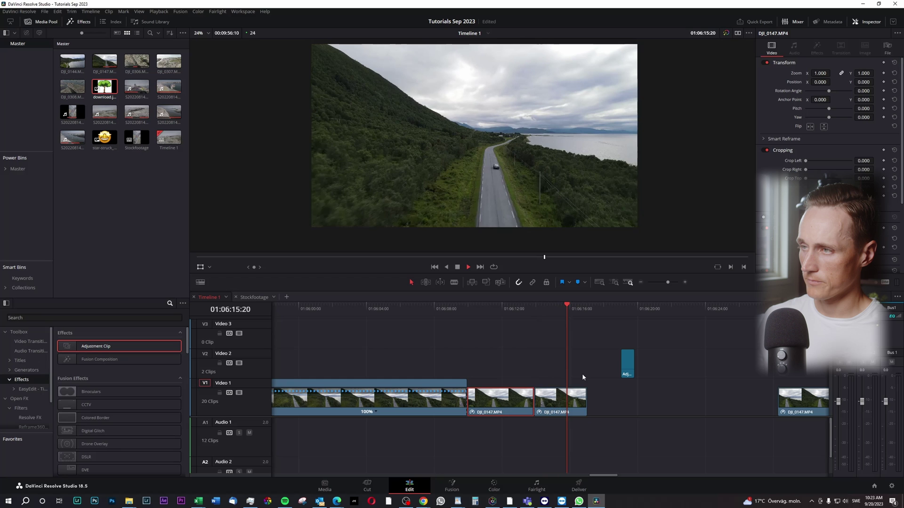
pyautogui.click(466, 307)
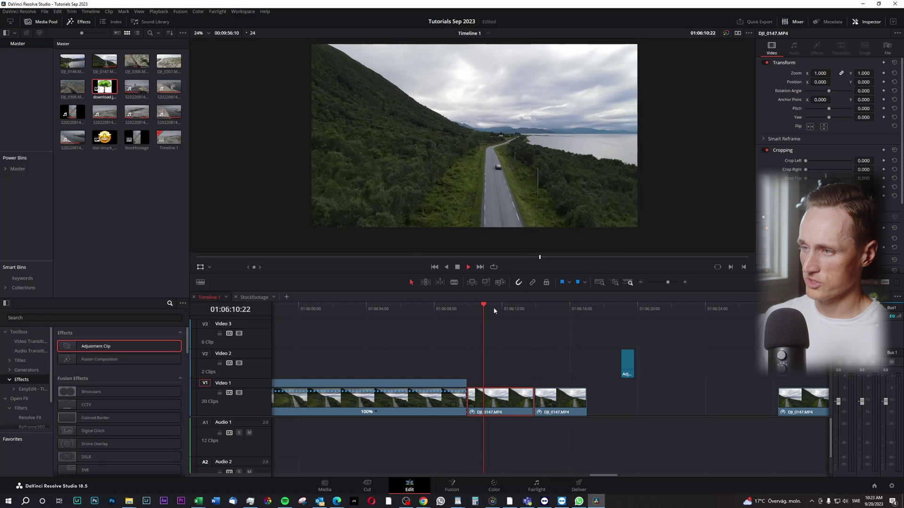
pyautogui.click(476, 307)
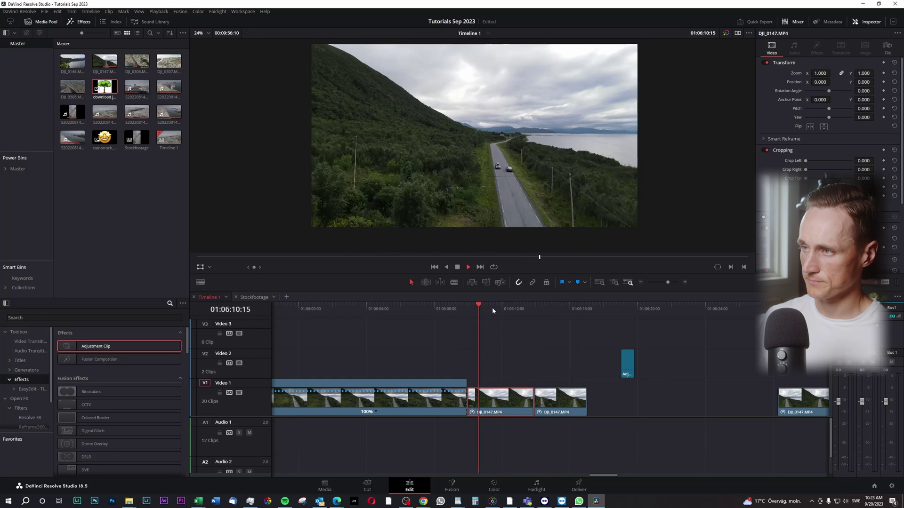
pyautogui.click(543, 310)
pyautogui.press('space')
pyautogui.click(536, 310)
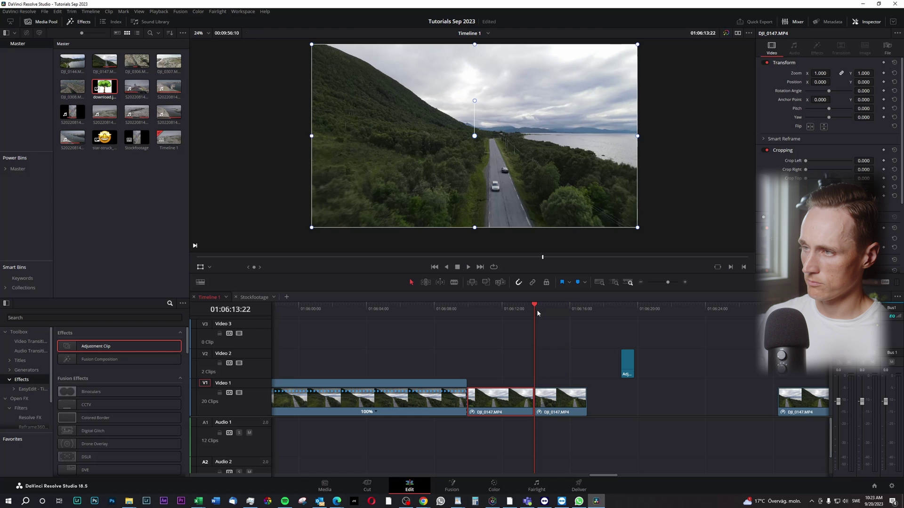
# Examine the oncoming cars at high magnification in both short DJI_0147.MP4 clips, comparing how blurred they look.
pyautogui.scroll(4, 565, 211)
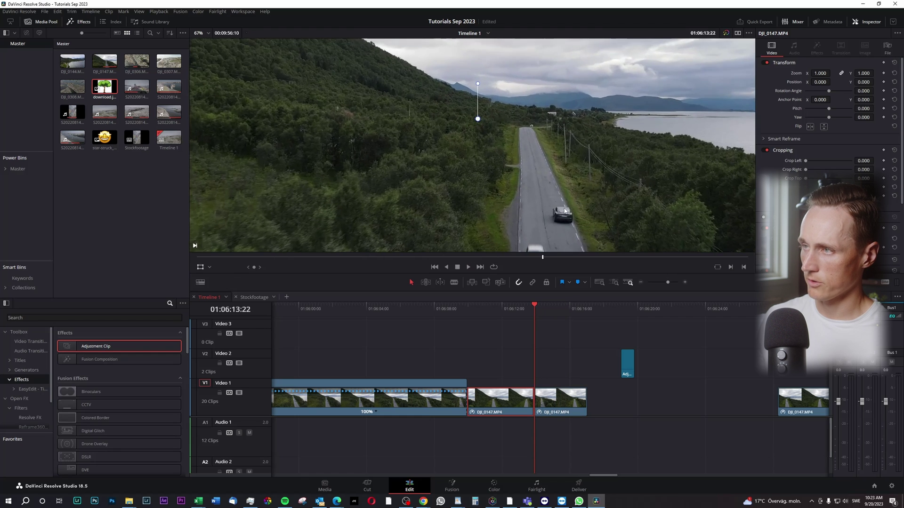
pyautogui.scroll(3, 564, 210)
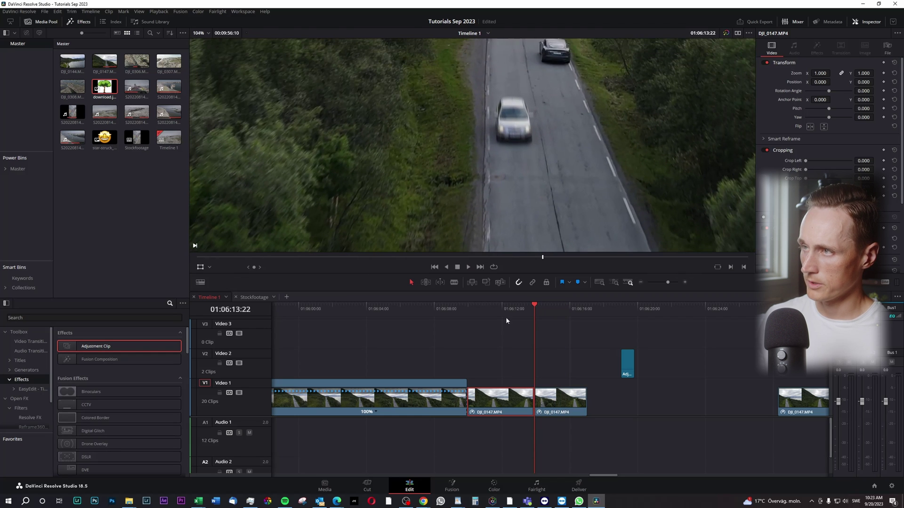
pyautogui.moveTo(506, 314); pyautogui.dragTo(479, 329)
pyautogui.scroll(-2, 480, 100)
pyautogui.click(479, 310)
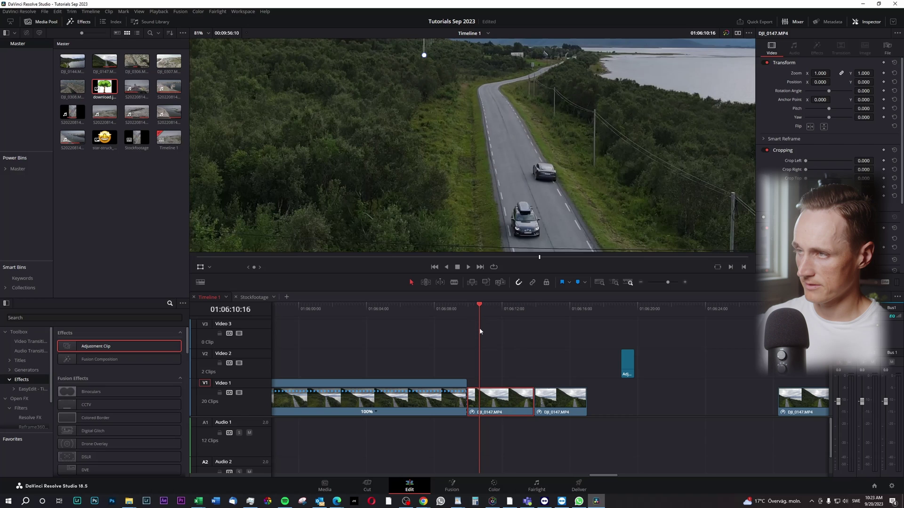
pyautogui.scroll(3, 581, 224)
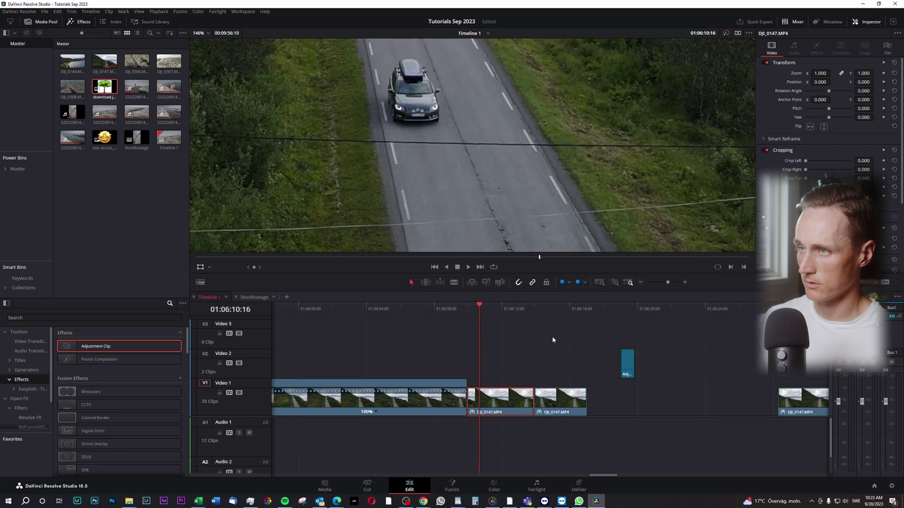
pyautogui.click(545, 315)
pyautogui.moveTo(545, 315); pyautogui.dragTo(538, 327)
pyautogui.scroll(-4, 527, 180)
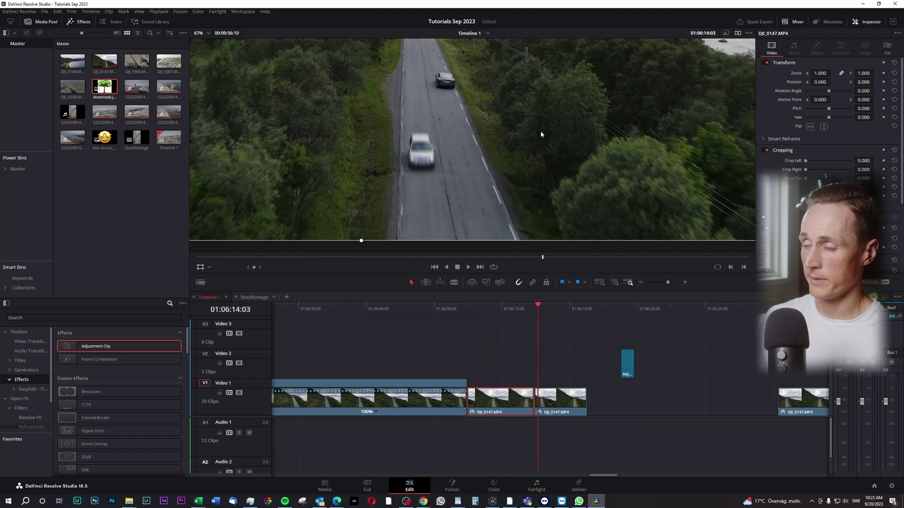
pyautogui.scroll(-2, 515, 136)
# Play the second short DJI_0147.MP4 clip to review its motion blur up to about 01:06:16:05.
pyautogui.press('space')
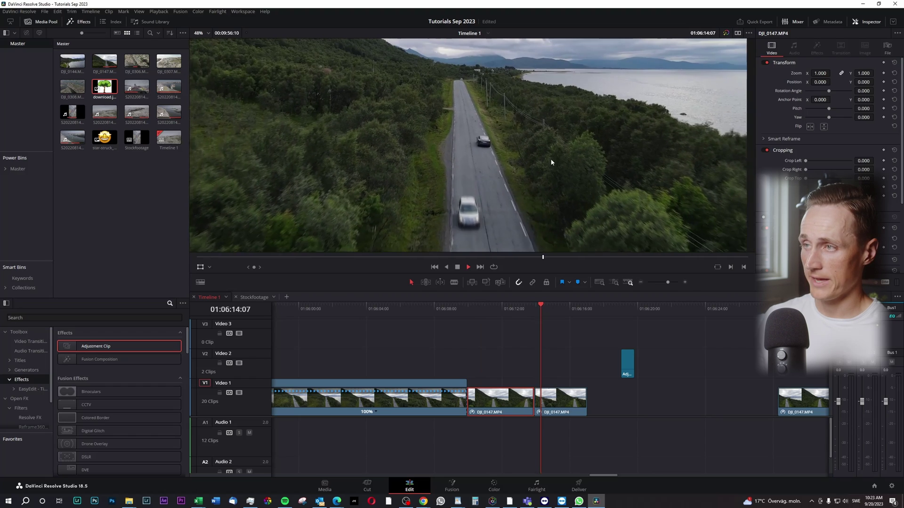
pyautogui.moveTo(535, 311); pyautogui.dragTo(555, 316)
pyautogui.press('space')
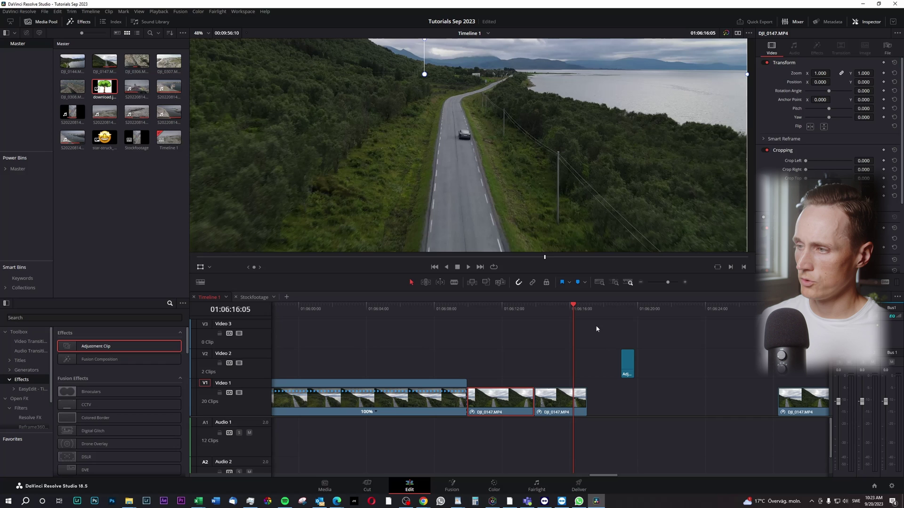
# Shift the existing small adjustment clip further along Video 2 and add a new Adjustment Clip in the freed space.
pyautogui.moveTo(629, 365); pyautogui.dragTo(688, 365)
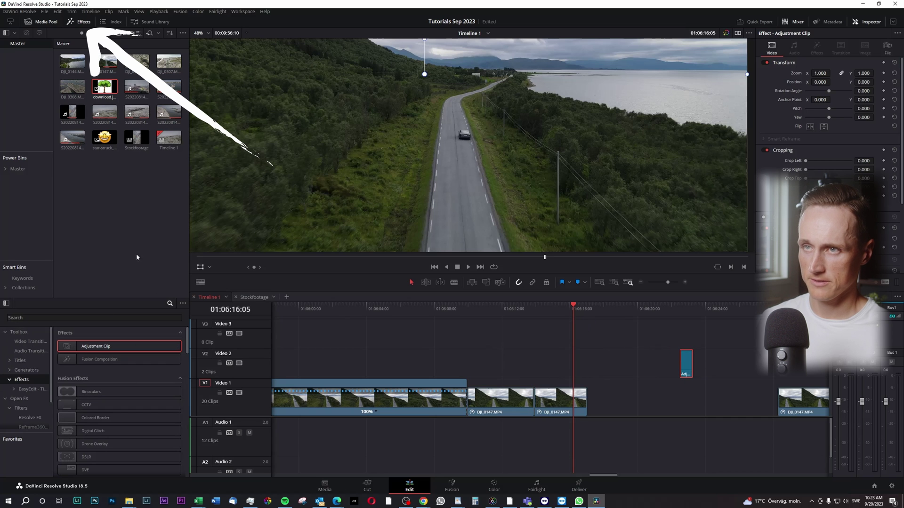
pyautogui.click(76, 22)
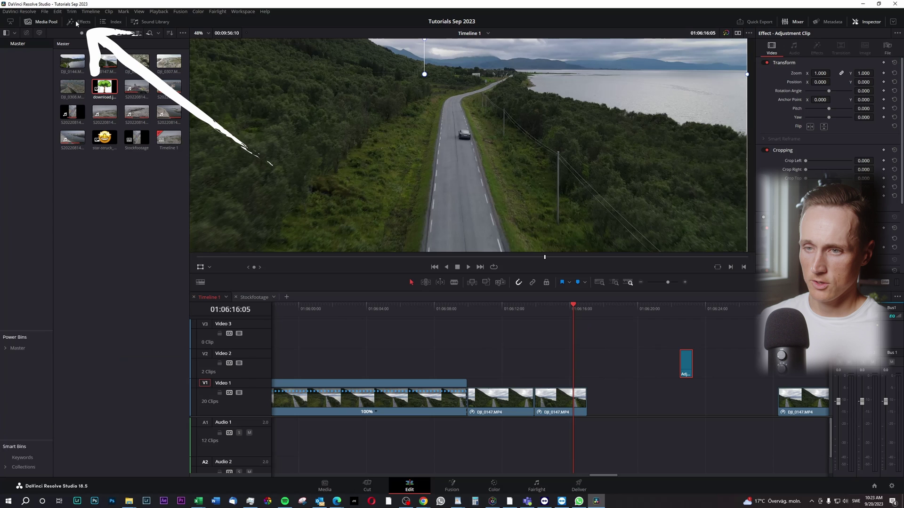
pyautogui.click(76, 22)
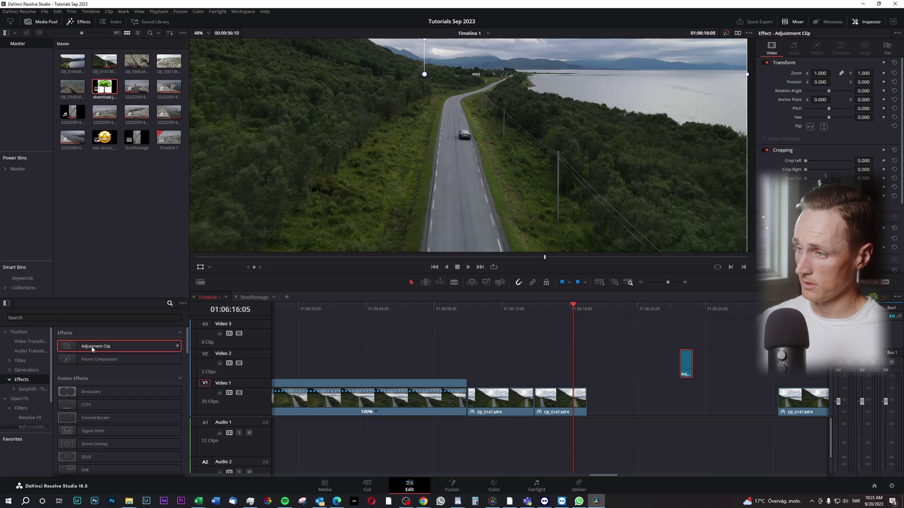
pyautogui.moveTo(92, 348); pyautogui.dragTo(612, 344)
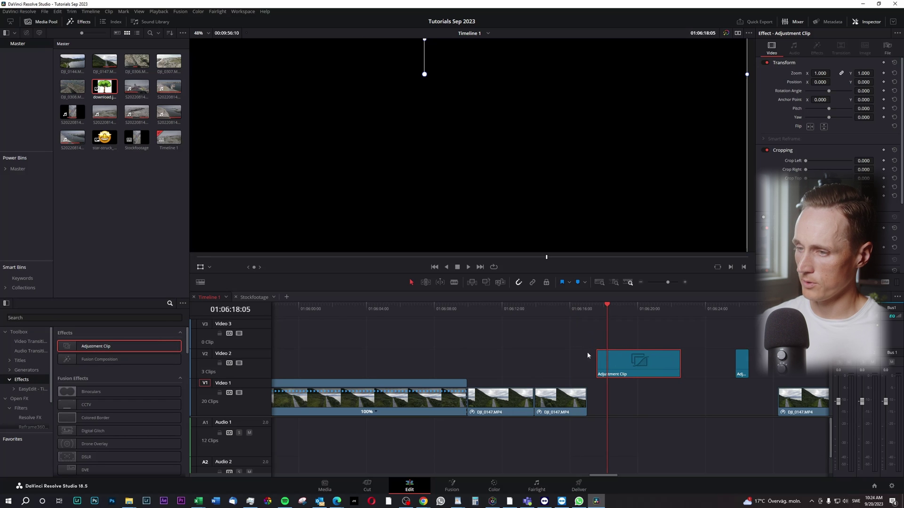
# Open the new adjustment clip in Fusion and insert a Motion Trails node between MediaIn1 and MediaOut1.
pyautogui.click(453, 487)
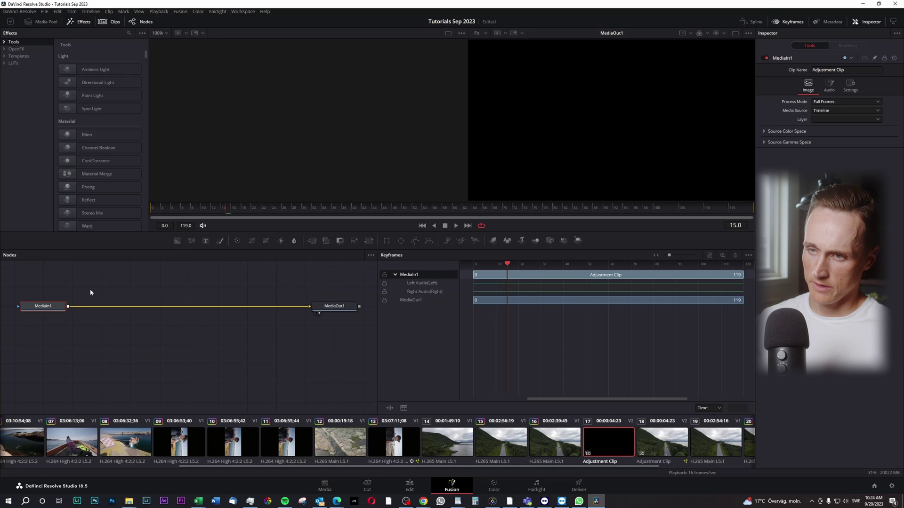
pyautogui.moveTo(90, 290); pyautogui.dragTo(21, 325)
pyautogui.moveTo(77, 292); pyautogui.dragTo(27, 326)
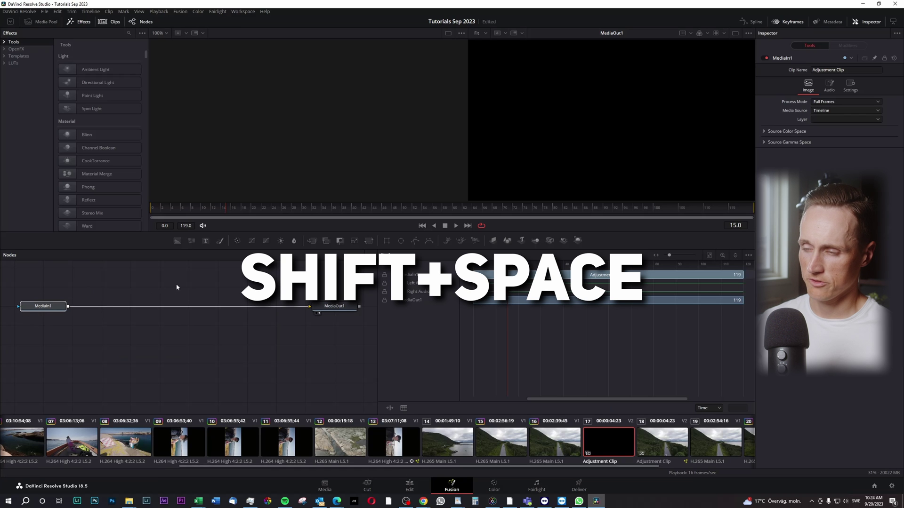
pyautogui.hotkey('shift', 'space')
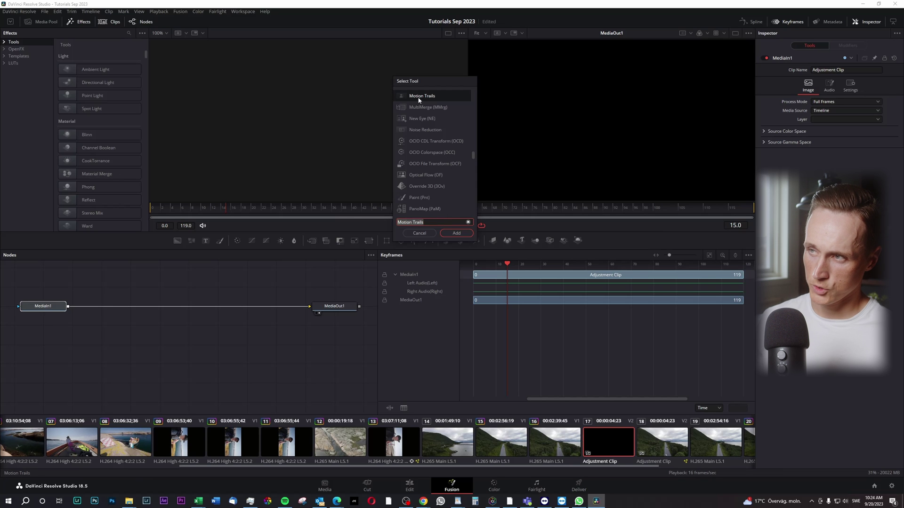
pyautogui.click(457, 233)
pyautogui.moveTo(121, 313); pyautogui.dragTo(168, 310)
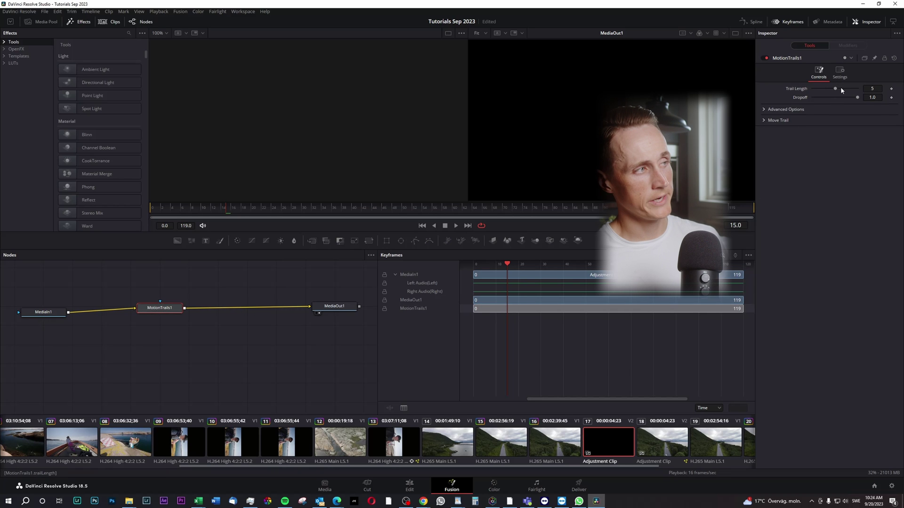
# Set the Motion Trails node's Trail Length to 1 and return to the Edit page.
pyautogui.click(870, 21)
pyautogui.click(869, 22)
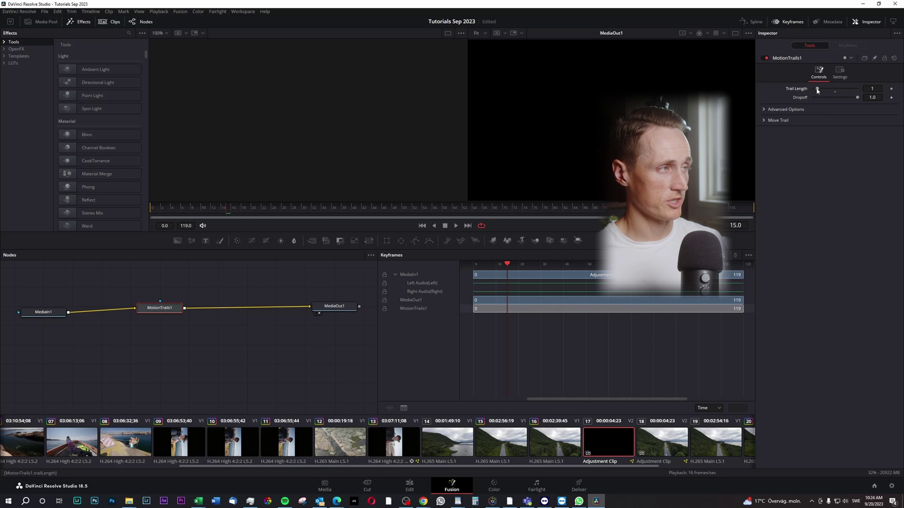
pyautogui.click(409, 486)
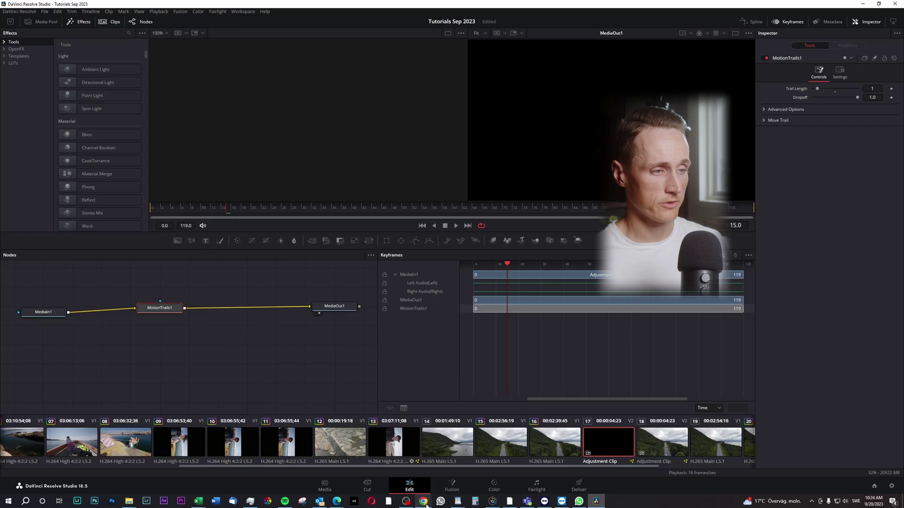
# Fit the new adjustment clip on Video 2 exactly over the first short DJI_0147.MP4 clip and play back the effect.
pyautogui.moveTo(640, 362); pyautogui.dragTo(535, 362)
pyautogui.click(469, 313)
pyautogui.press('space')
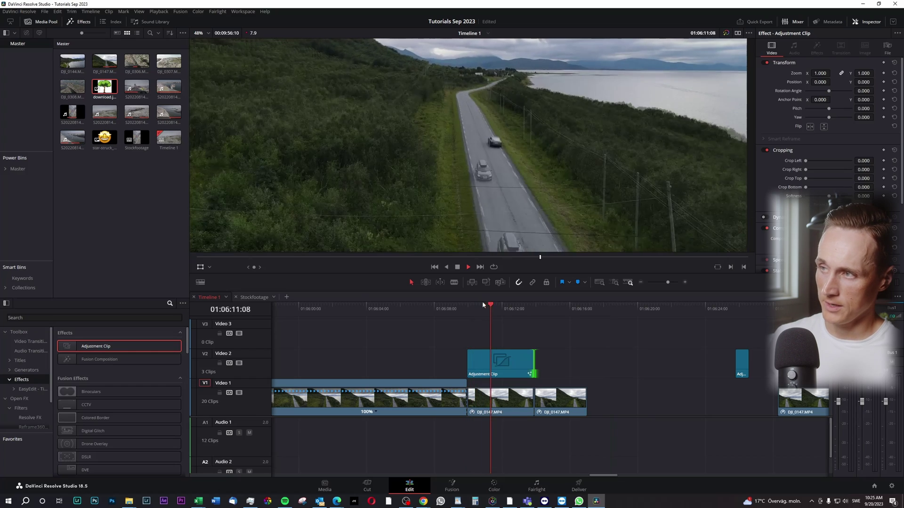
pyautogui.click(470, 307)
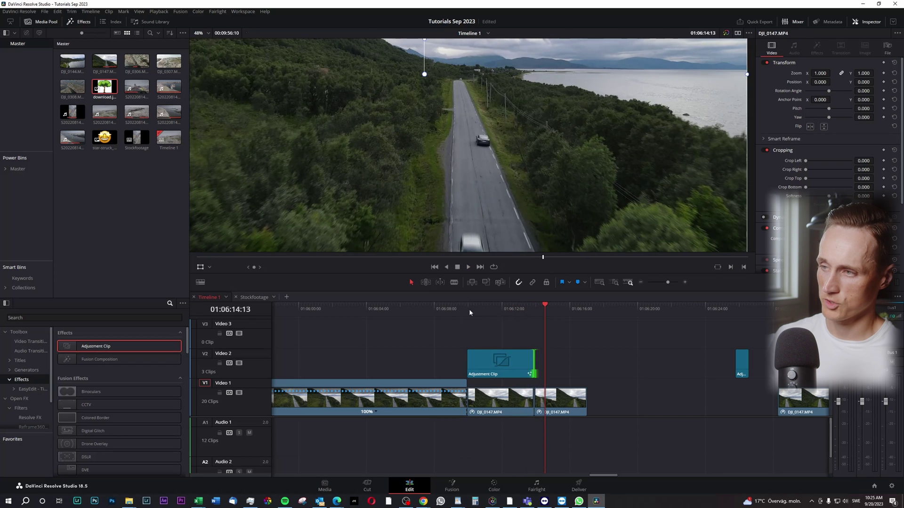
pyautogui.click(469, 308)
pyautogui.press('space')
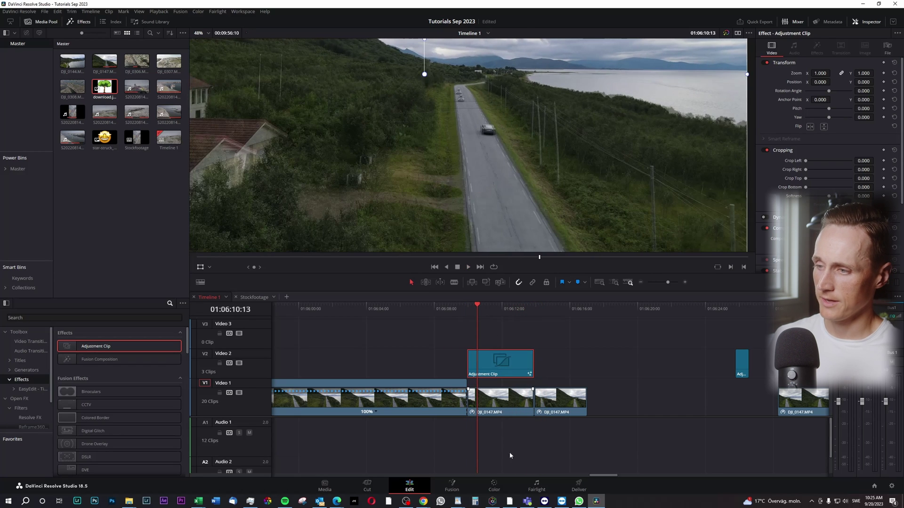
# Increase the Motion Trails node's Trail Length slightly in Fusion and return to the Edit page.
pyautogui.click(452, 486)
pyautogui.moveTo(818, 90); pyautogui.dragTo(827, 89)
pyautogui.click(410, 486)
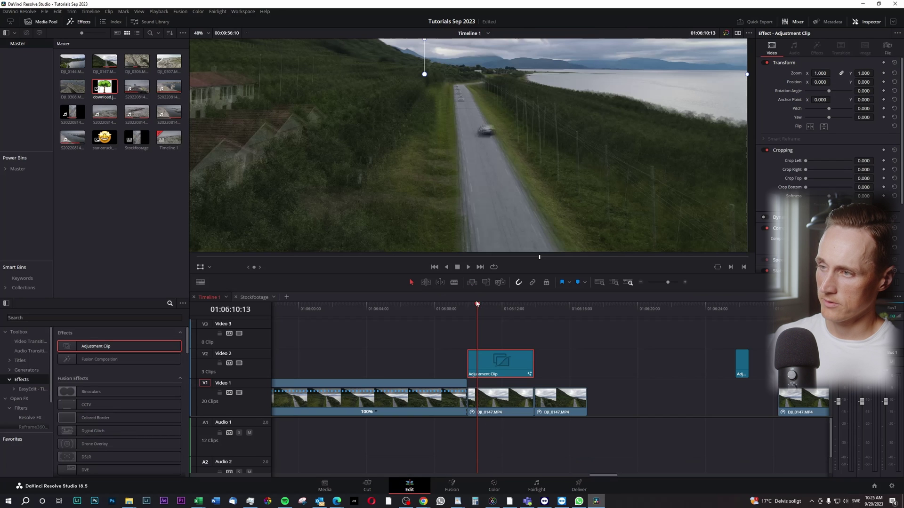
# Step through and play the footage under the adjustment clip to examine the stronger motion trails.
pyautogui.moveTo(477, 304); pyautogui.dragTo(475, 307)
pyautogui.press('Right')
pyautogui.press('Right')
pyautogui.press('Right')
pyautogui.press('Right')
pyautogui.press('Right')
pyautogui.press('Right')
pyautogui.press('Right')
pyautogui.press('Right')
pyautogui.press('Right')
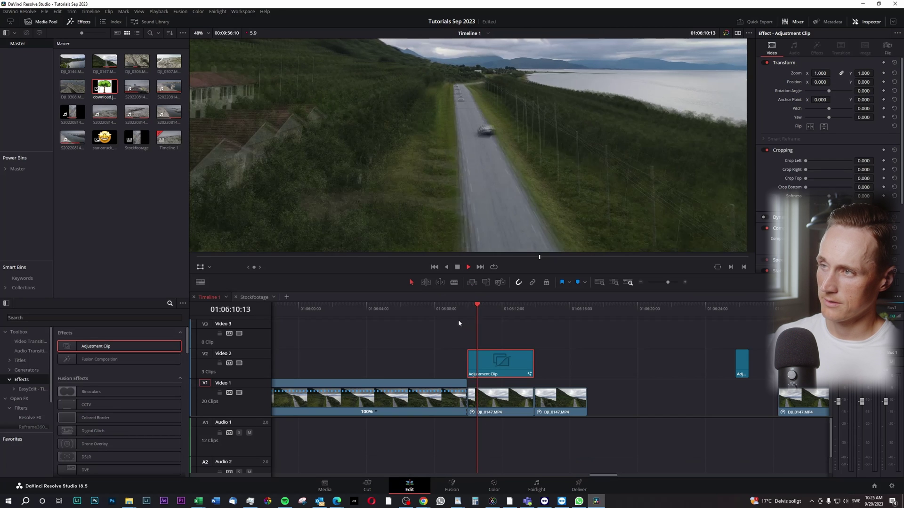
pyautogui.scroll(-2, 490, 154)
pyautogui.scroll(-2, 489, 154)
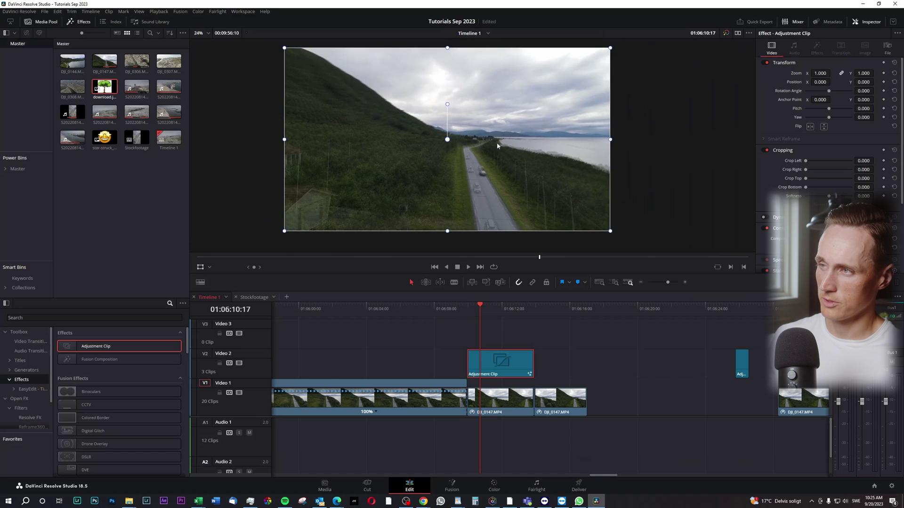
pyautogui.press('space')
pyautogui.click(483, 314)
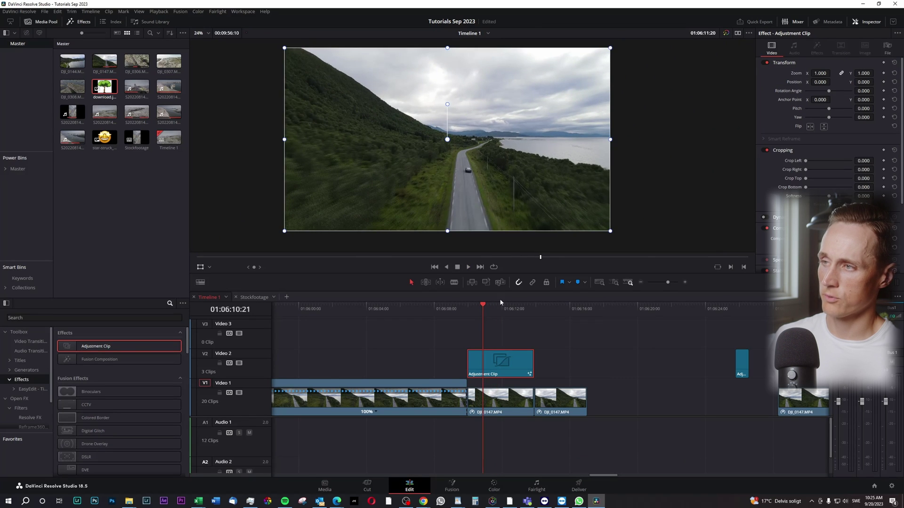
pyautogui.moveTo(482, 309); pyautogui.dragTo(486, 319)
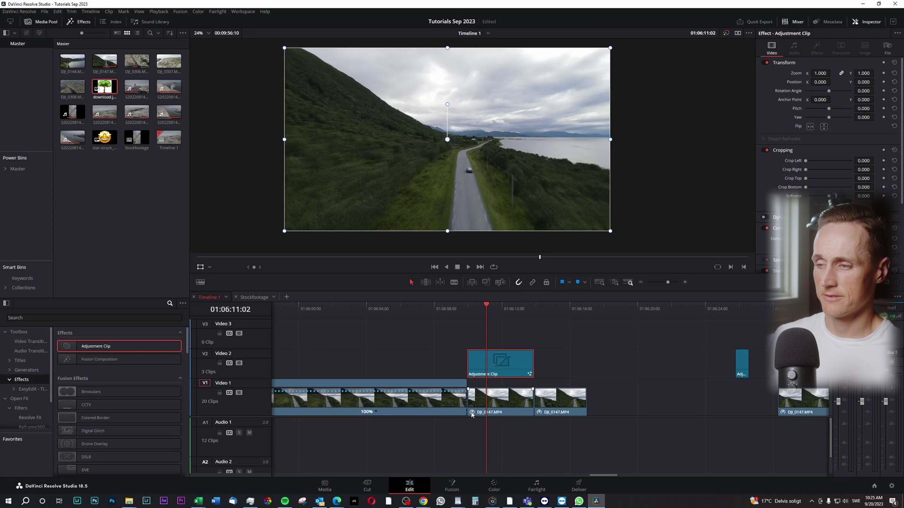